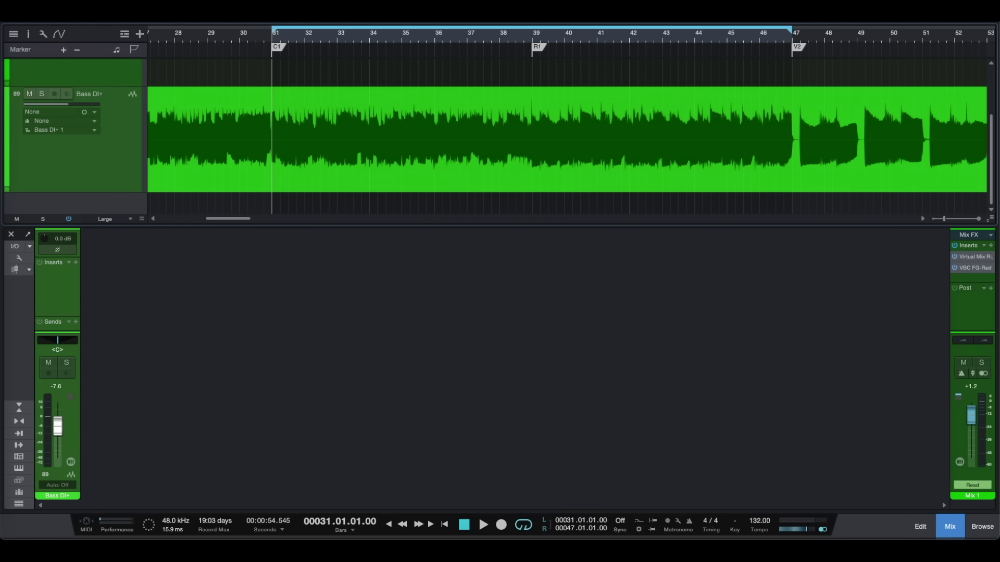
Solo the Bass DI+ track, play it from bar 31 and stop, then select its header
key(s)
key(space)
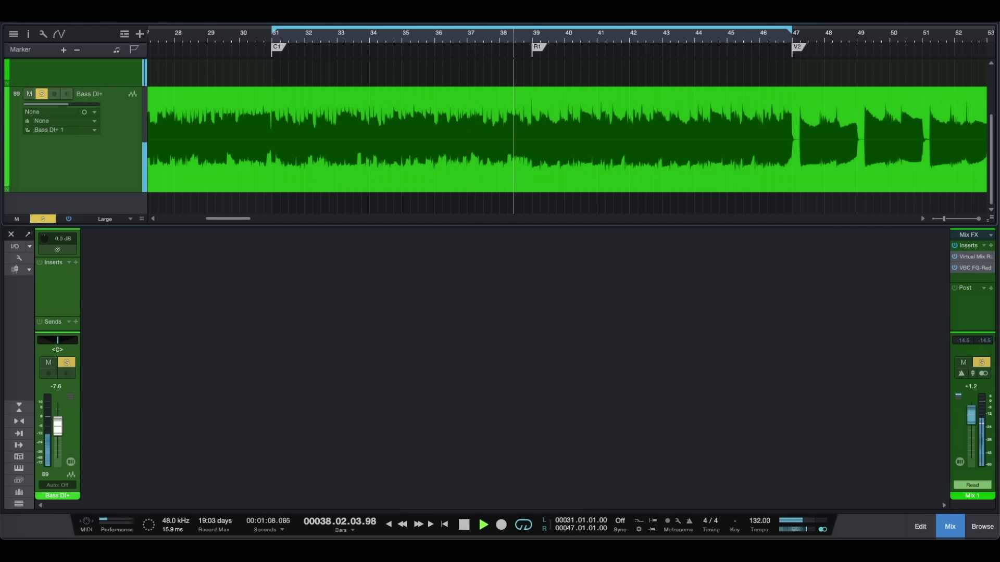
key(space)
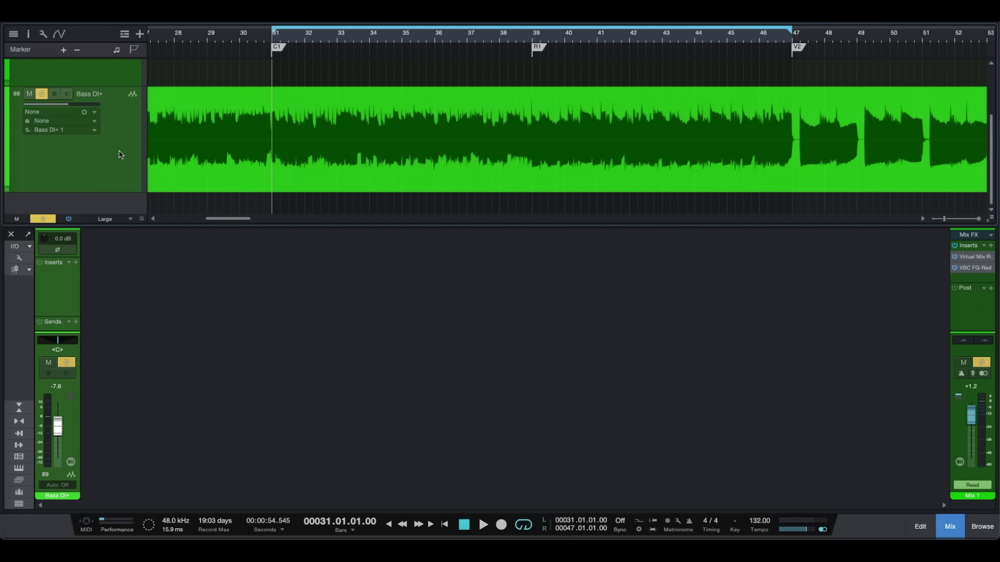
click(119, 154)
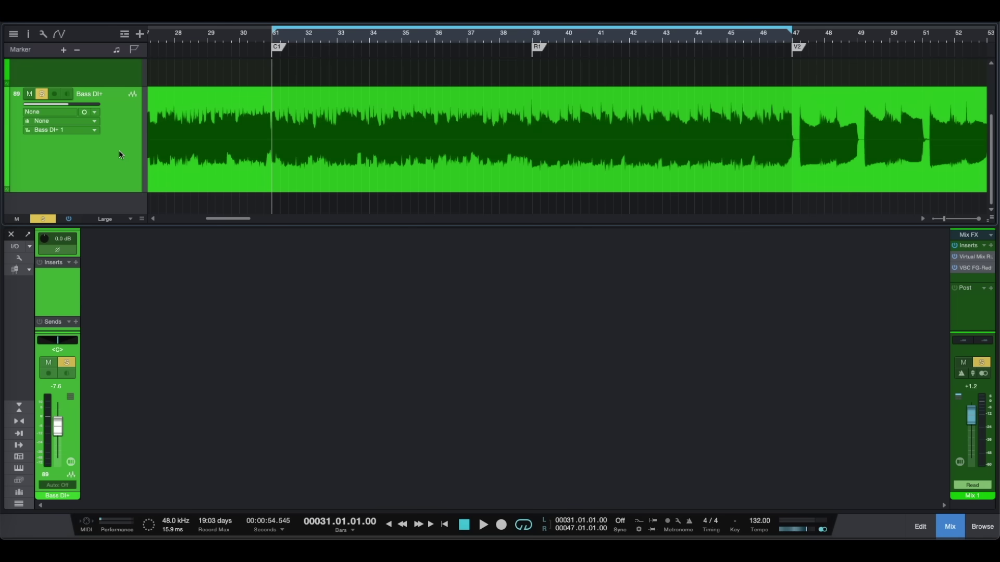
Duplicate the Bass DI+ track complete with effects, then play both bass tracks from bar 31
right_click(119, 154)
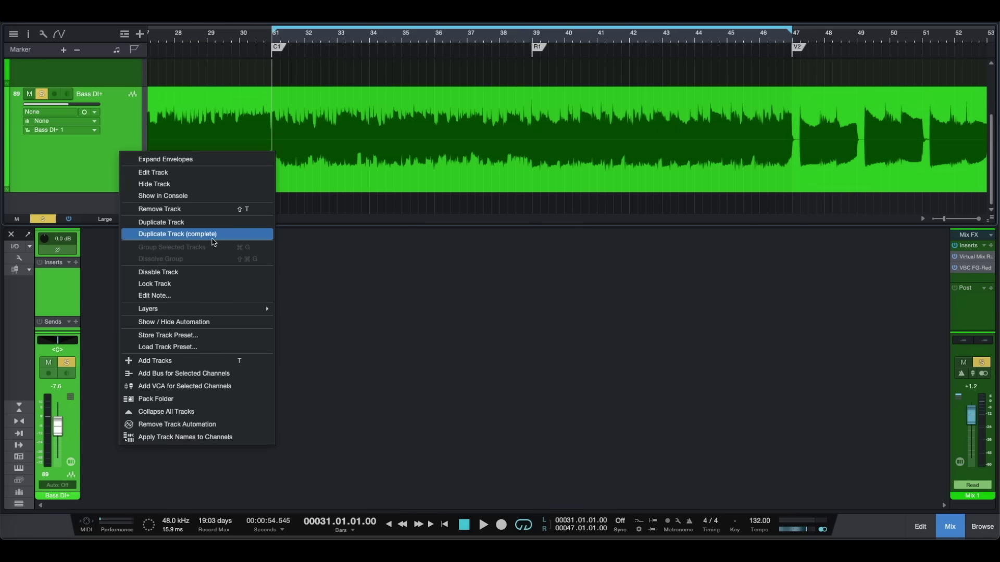
click(216, 238)
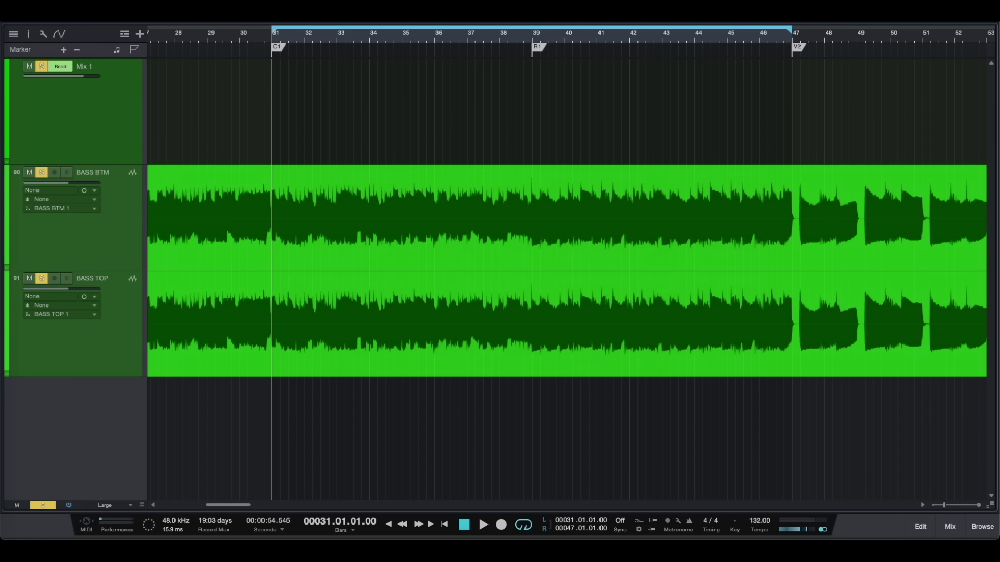
key(space)
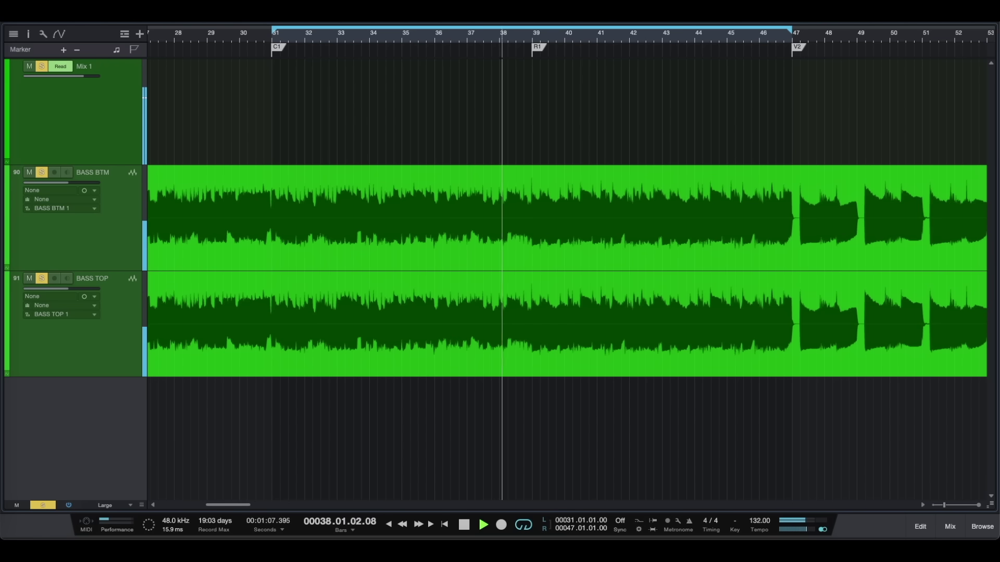
key(space)
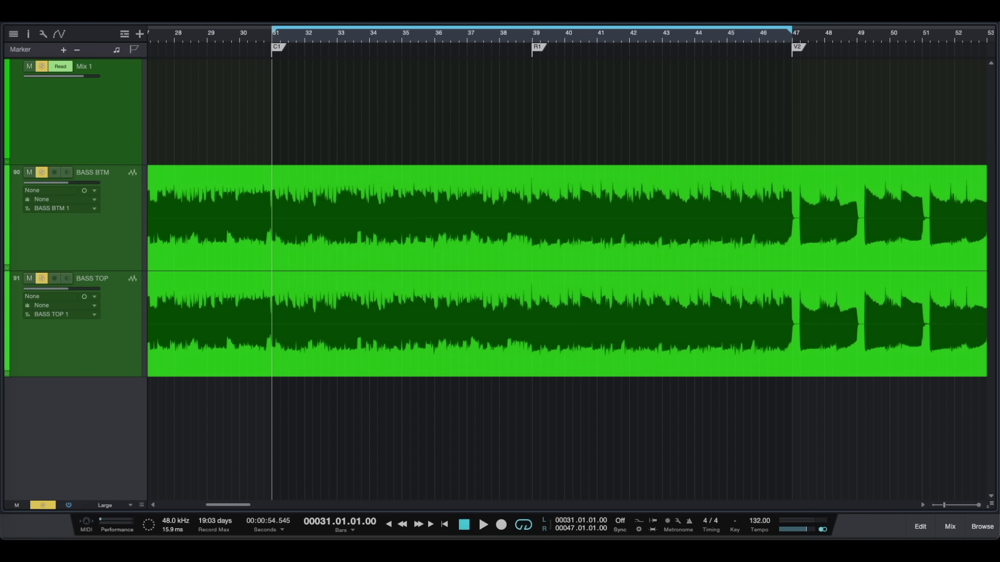
key(F3)
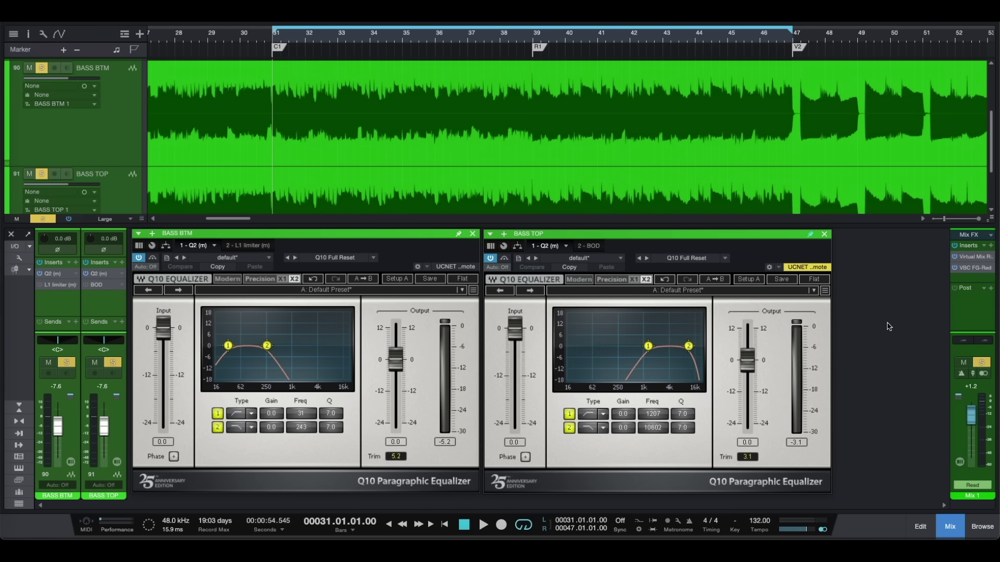
Check the BASS BTM Q10 band 1 and band 2 filter types, keeping band 2 on Low Pass
click(259, 449)
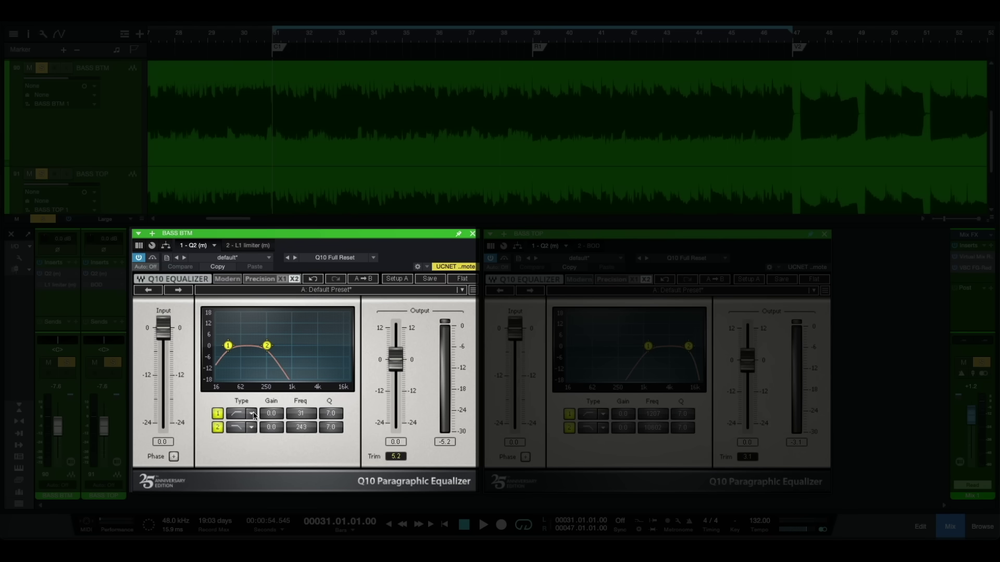
click(251, 414)
click(239, 439)
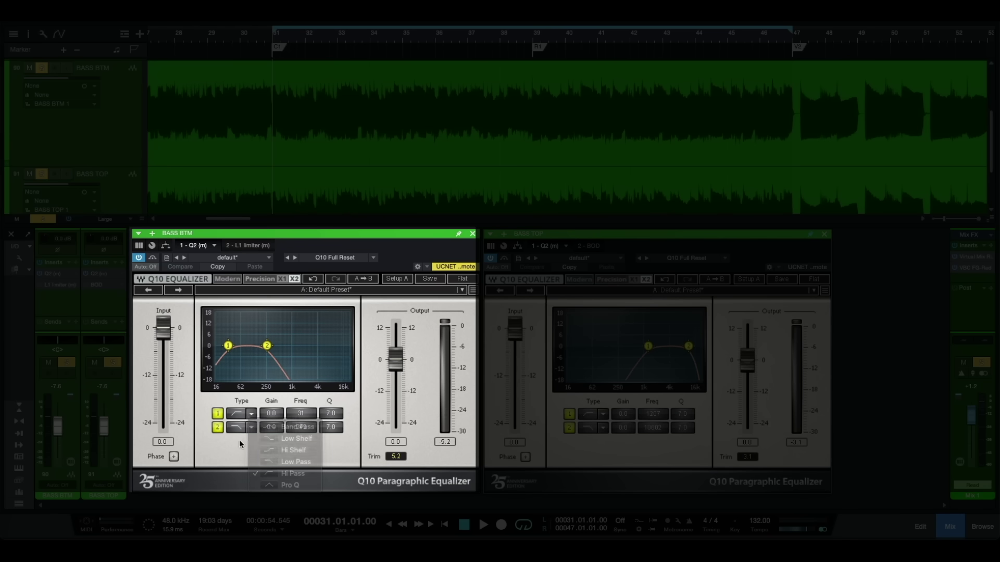
click(251, 427)
click(292, 476)
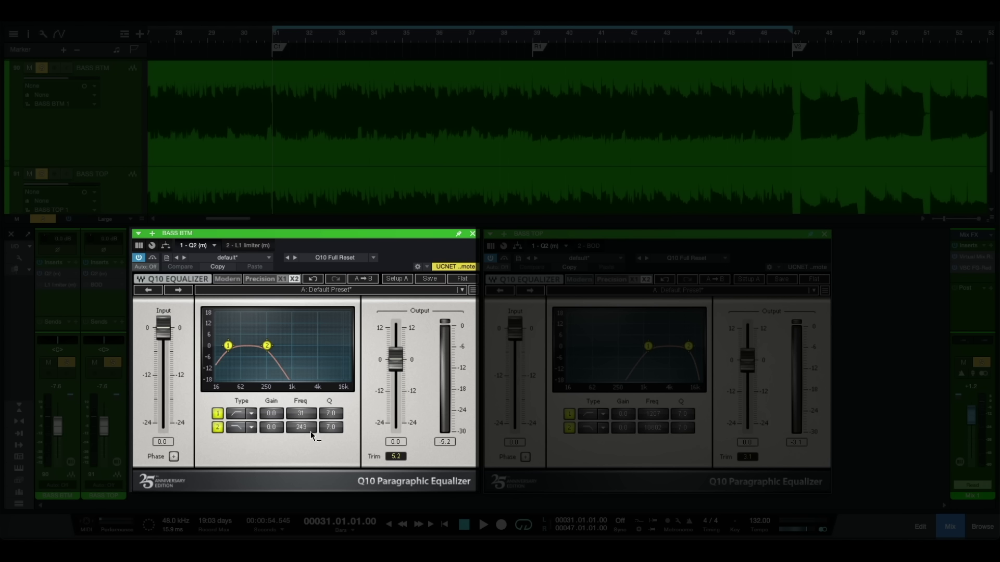
click(771, 359)
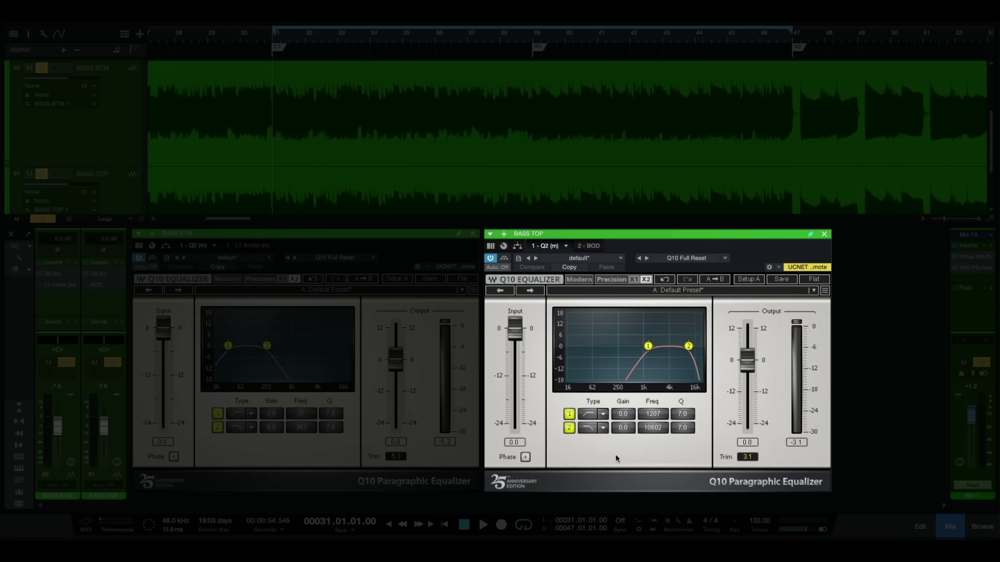
click(604, 416)
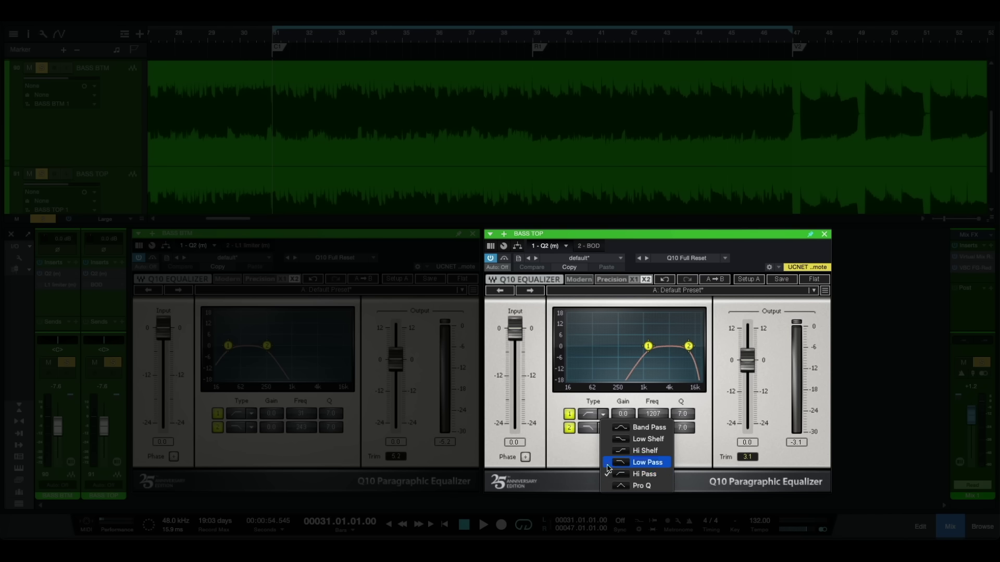
click(651, 473)
click(603, 427)
click(648, 477)
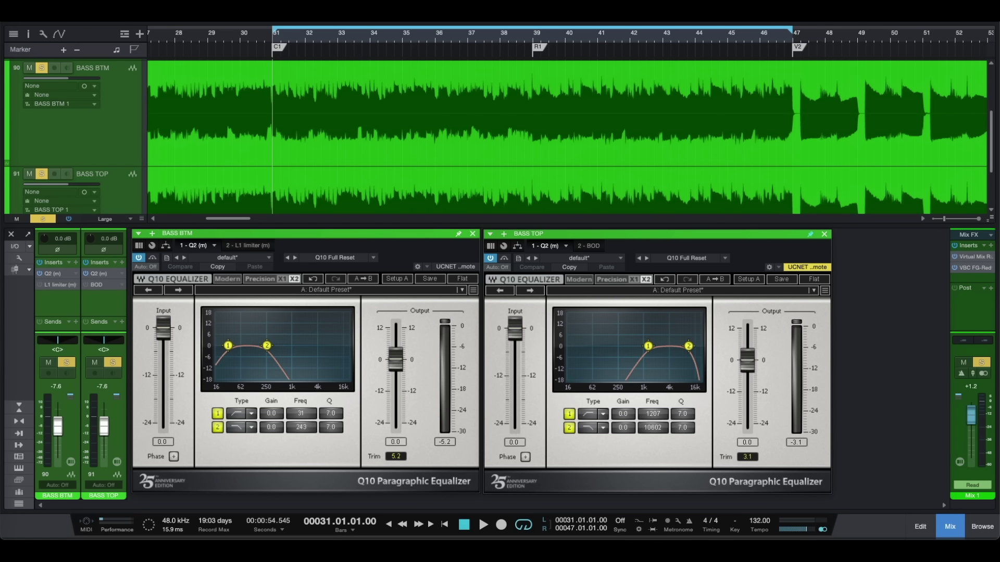
Play the bass tracks through their EQs, then stop back at bar 31
key(space)
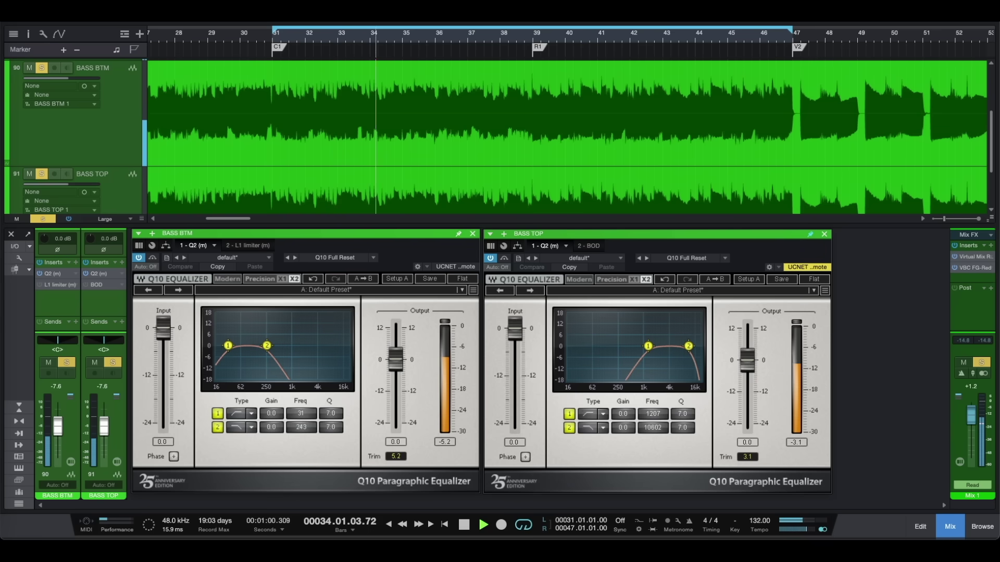
key(space)
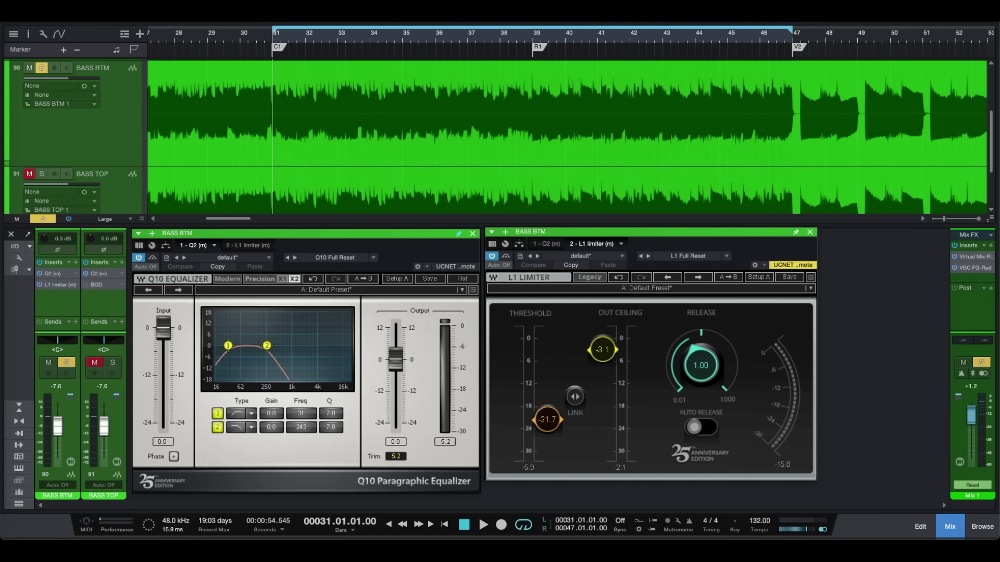
Play BASS BTM through its limiter, replay with both tracks soloed, then clear all solos
key(space)
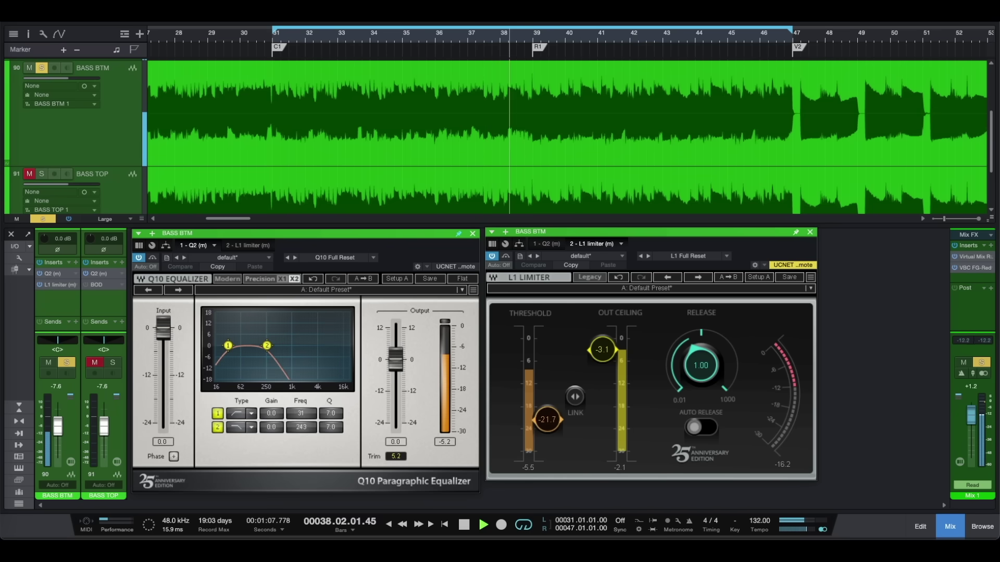
key(space)
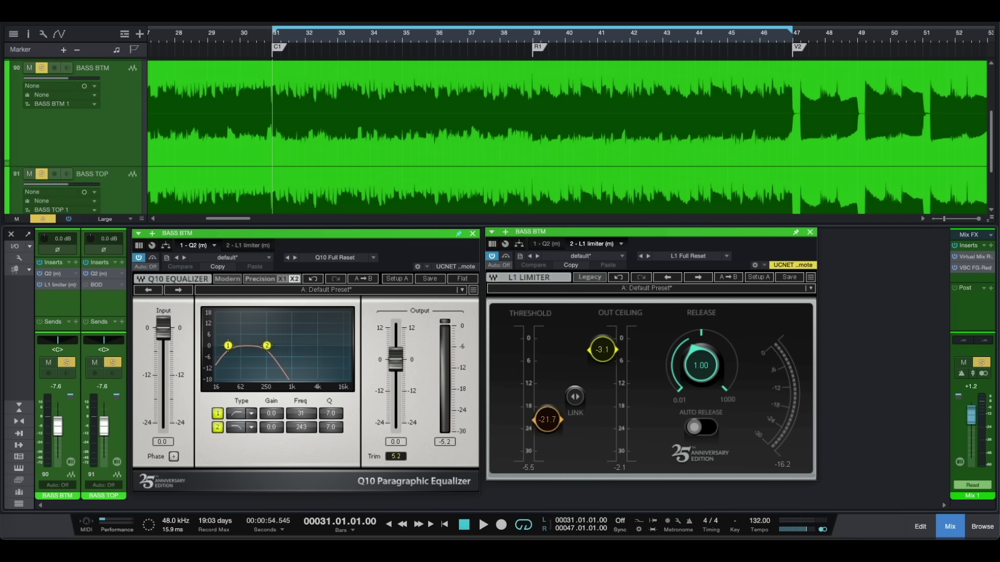
key(space)
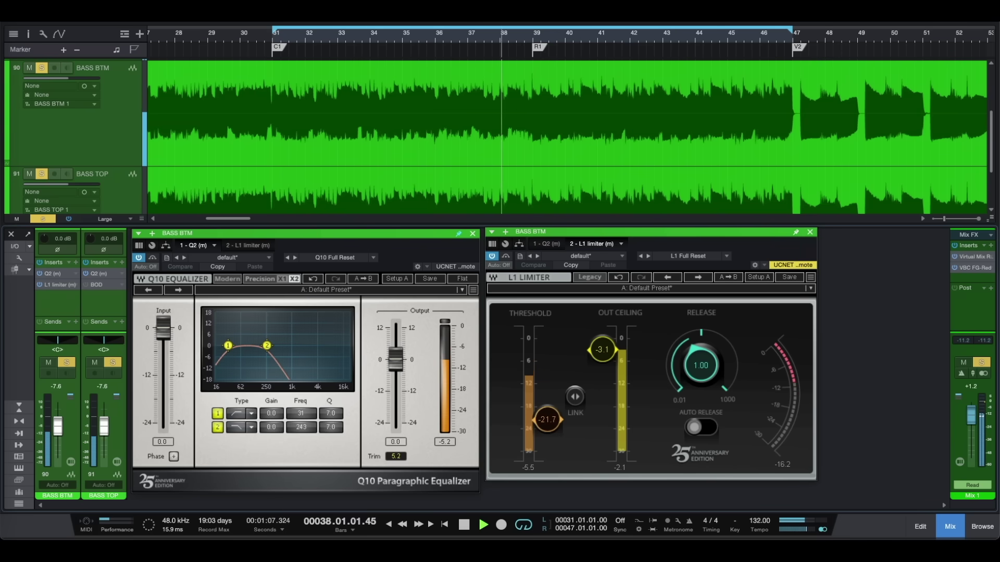
key(space)
key(shift+s)
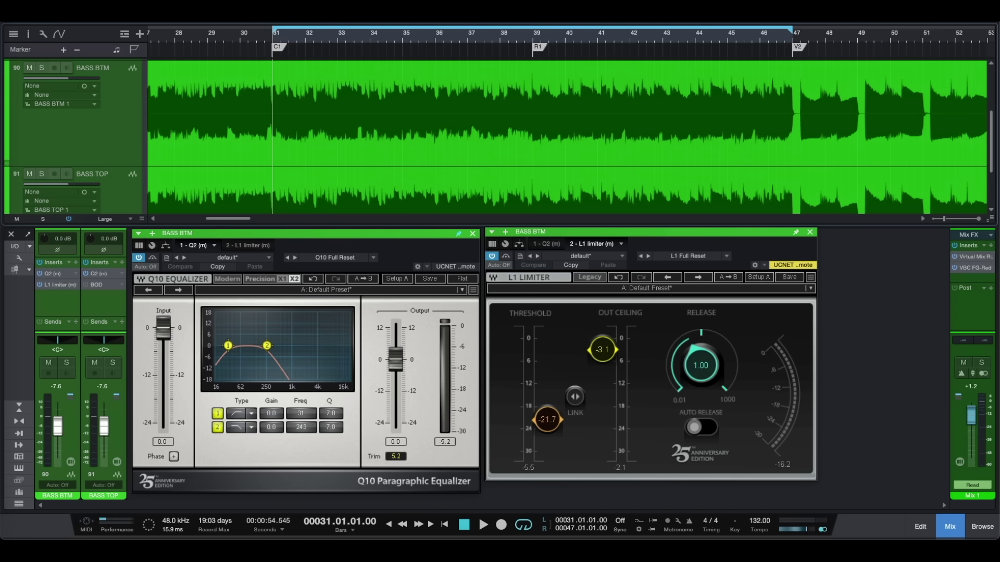
key(space)
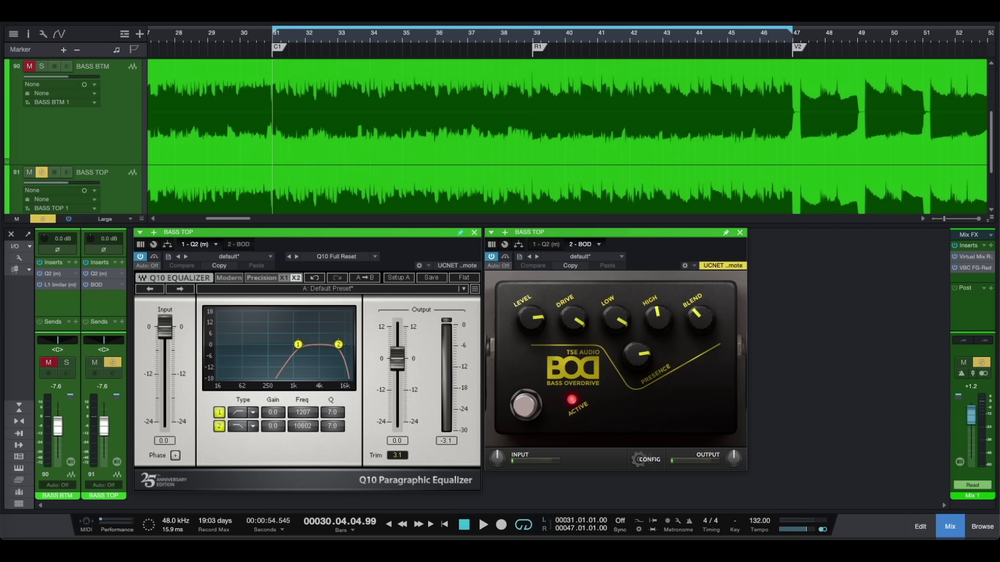
Play BASS TOP through the BOD overdrive, stop, then replay both bass tracks together from bar 31
key(space)
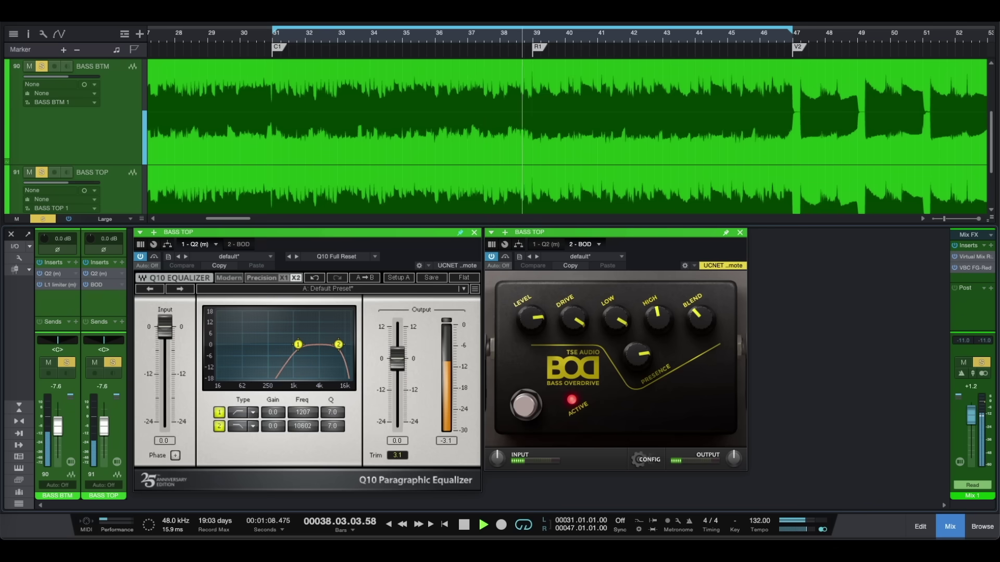
key(space)
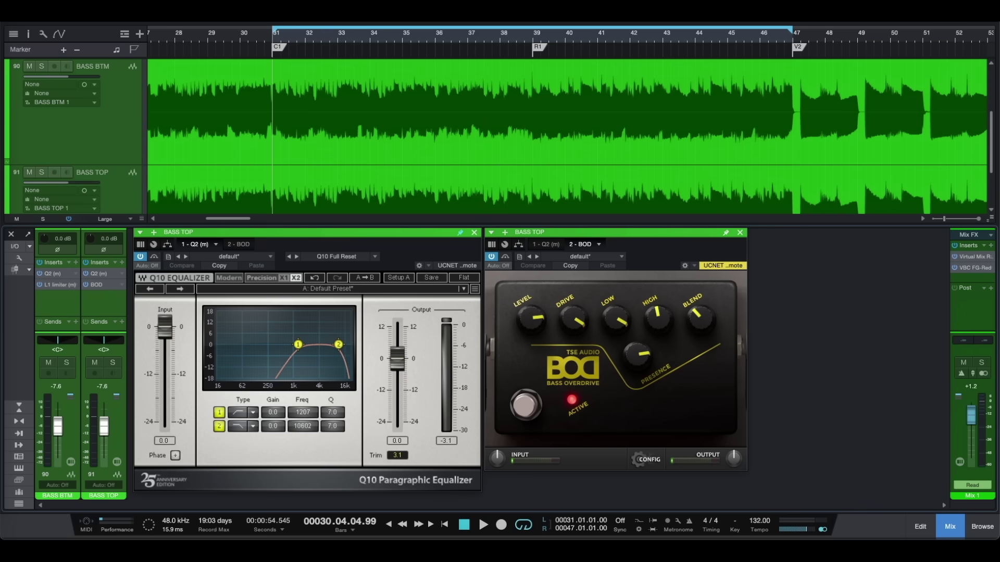
key(space)
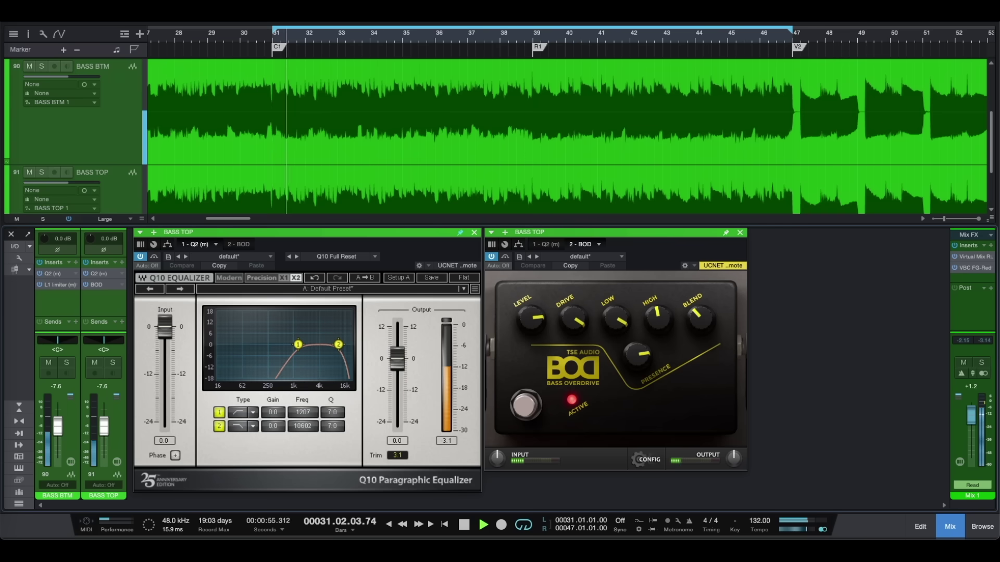